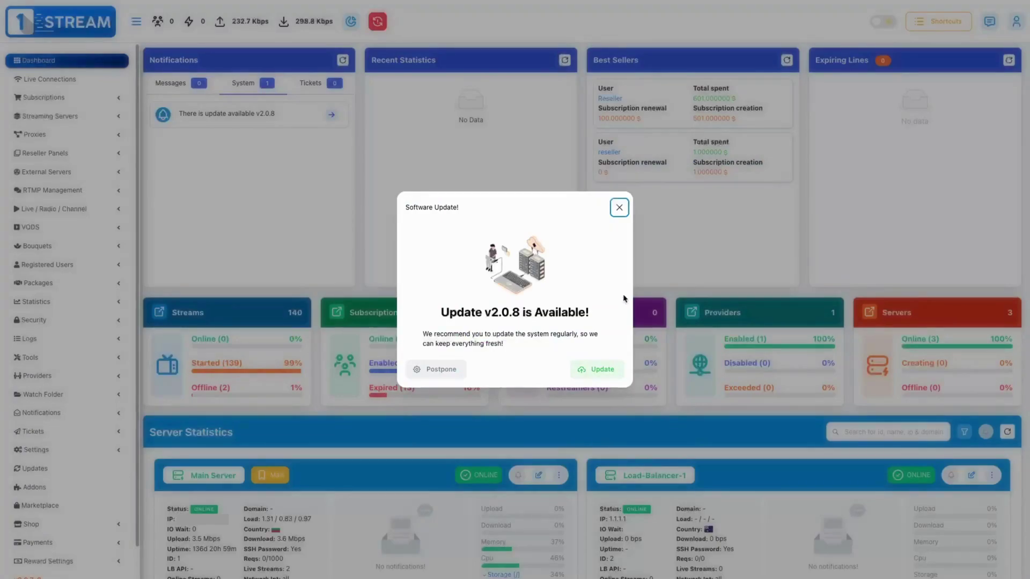
Start the v2.0.8 software update and confirm it.
{"action": "left_click", "coordinate": [602, 372]}
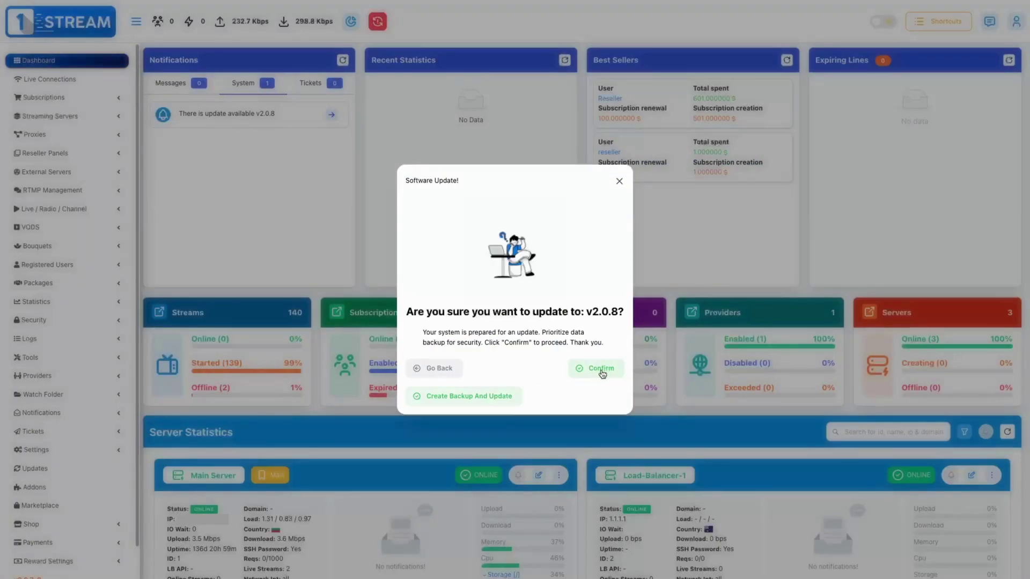
{"action": "left_click", "coordinate": [601, 372]}
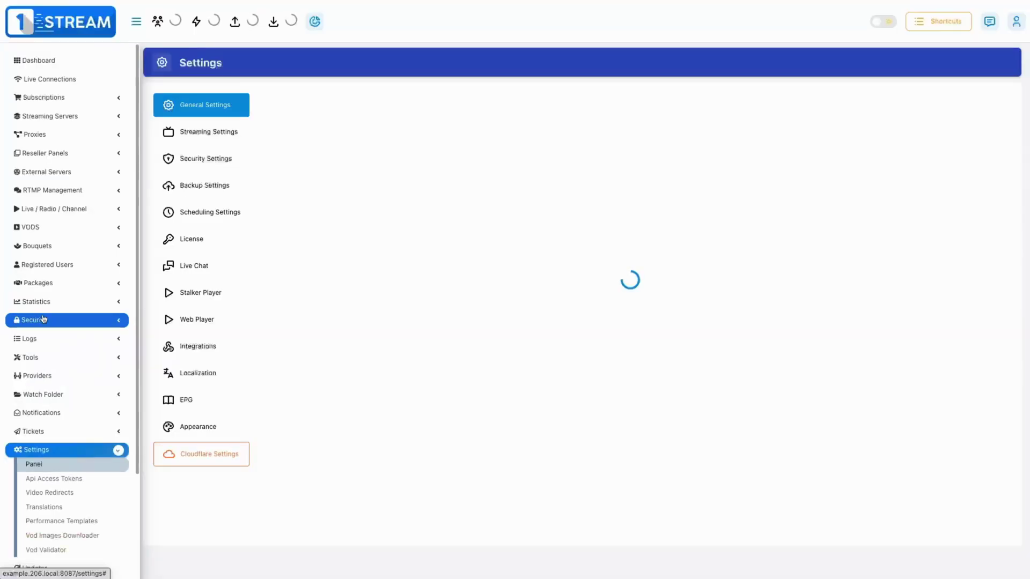
Save the scheduling settings, then save the DNS Rotator entries for Main Server.
{"action": "left_click", "coordinate": [205, 211]}
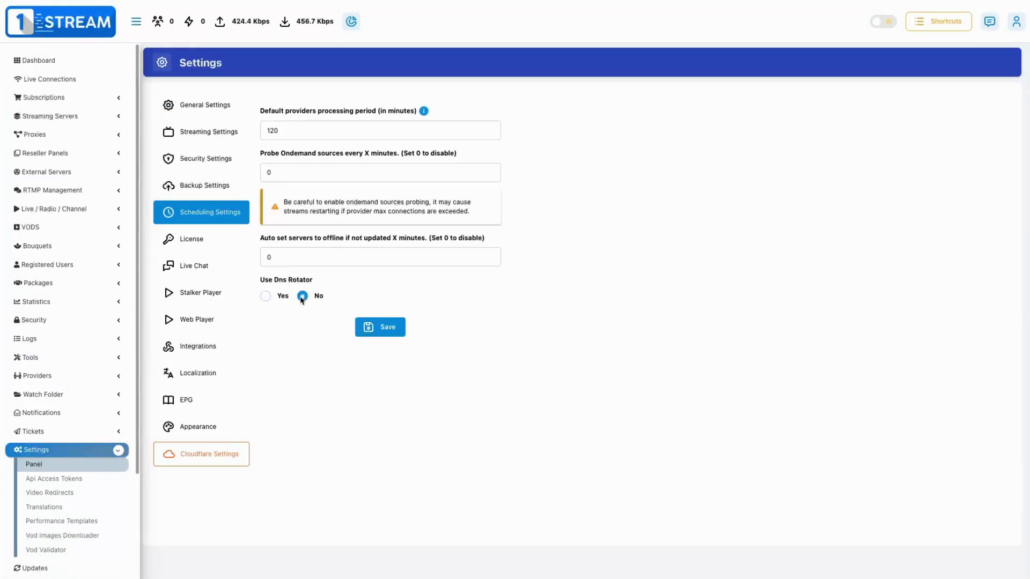
{"action": "left_click", "coordinate": [392, 332]}
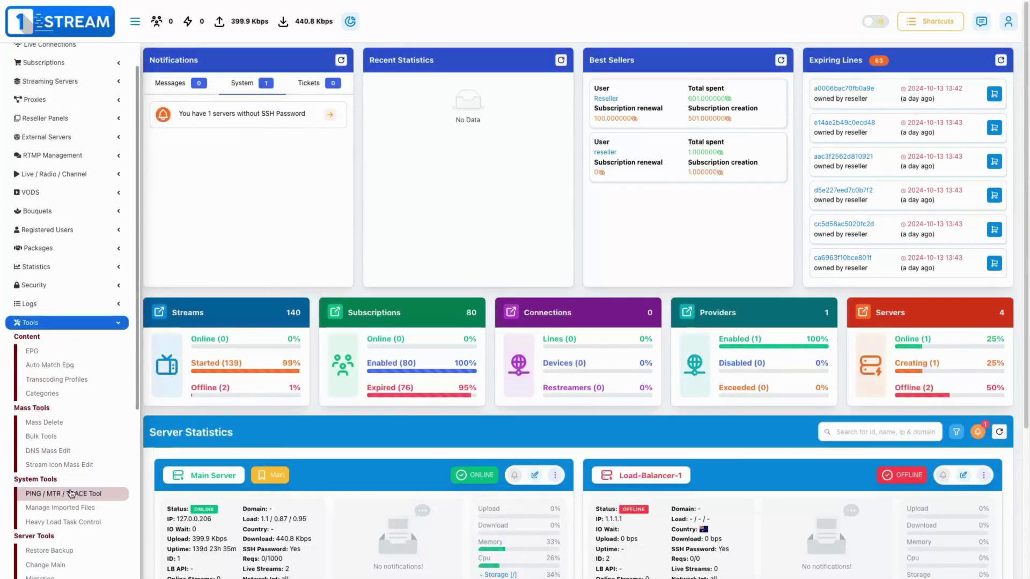
{"action": "scroll", "coordinate": [61, 451], "scroll_direction": "down", "scroll_amount": 3}
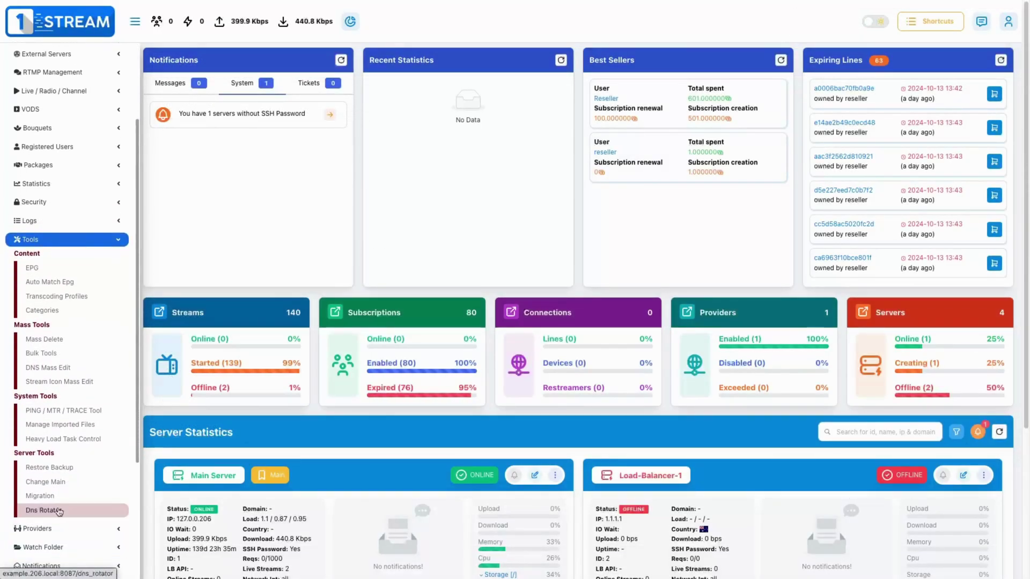
{"action": "left_click", "coordinate": [59, 512]}
{"action": "left_click", "coordinate": [323, 125]}
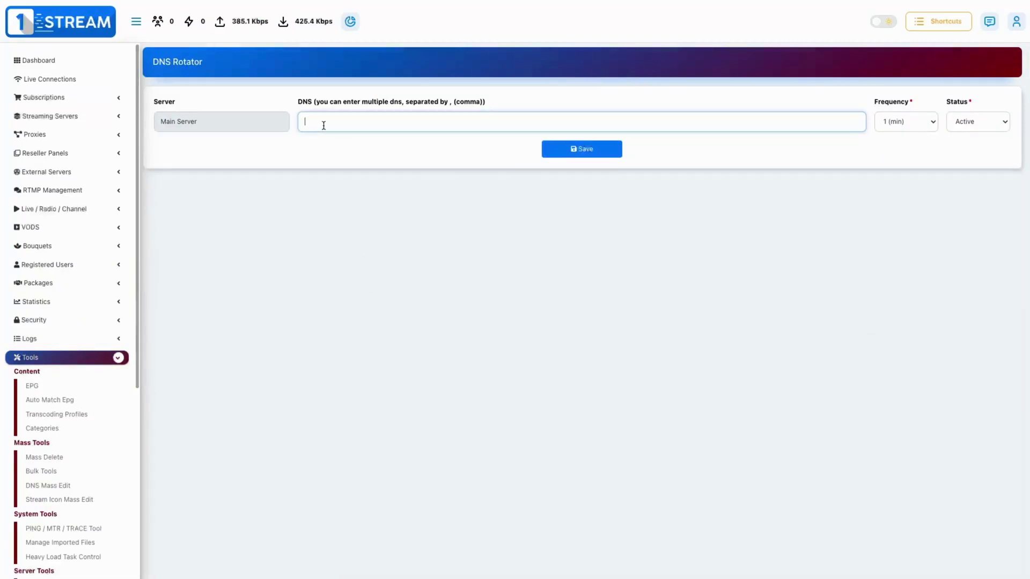
{"action": "type", "text": "example.com, test.com, maybe.com"}
{"action": "left_click", "coordinate": [614, 151]}
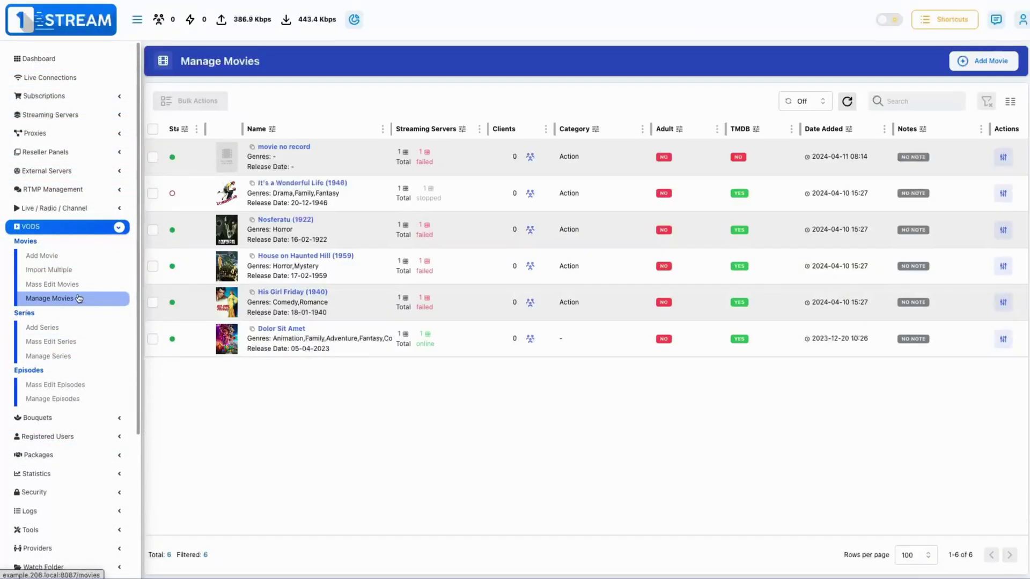
Switch on the Stream Info column in the movie list's column options.
{"action": "left_click", "coordinate": [1009, 103]}
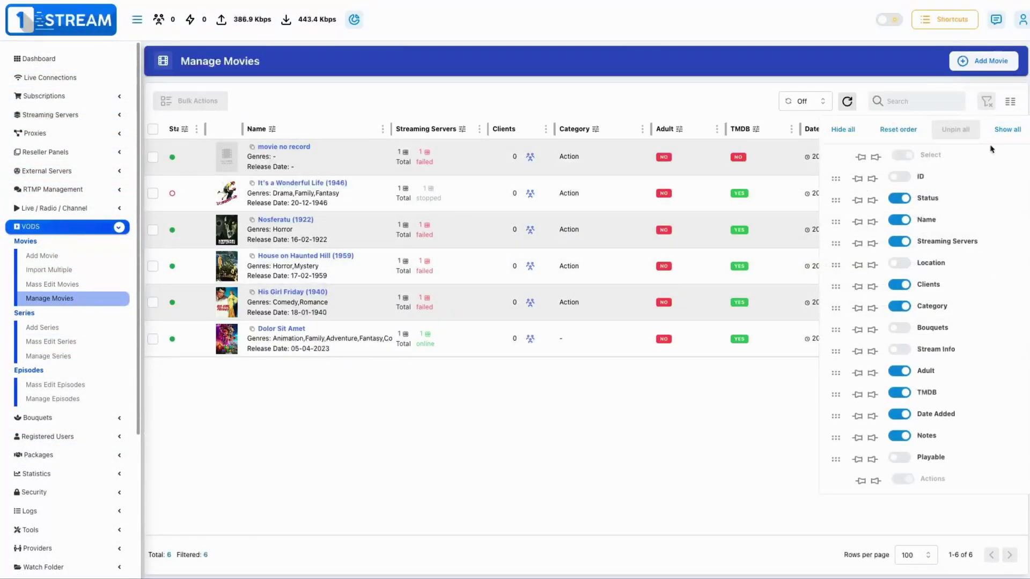
{"action": "left_click", "coordinate": [899, 348]}
{"action": "left_click", "coordinate": [753, 375]}
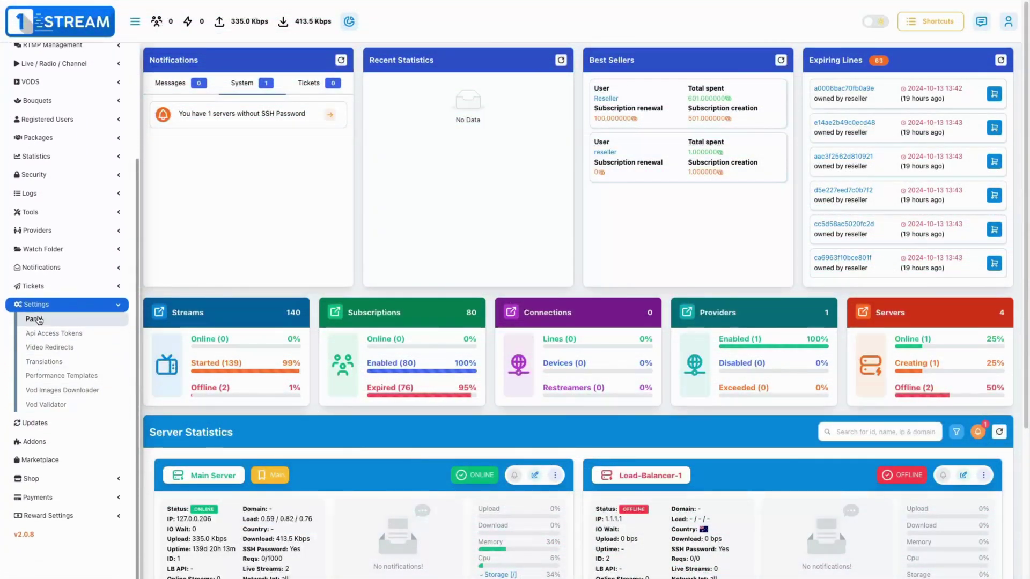
Save the general panel settings with Disable Create Line From Trial Package set to Yes.
{"action": "left_click", "coordinate": [36, 319]}
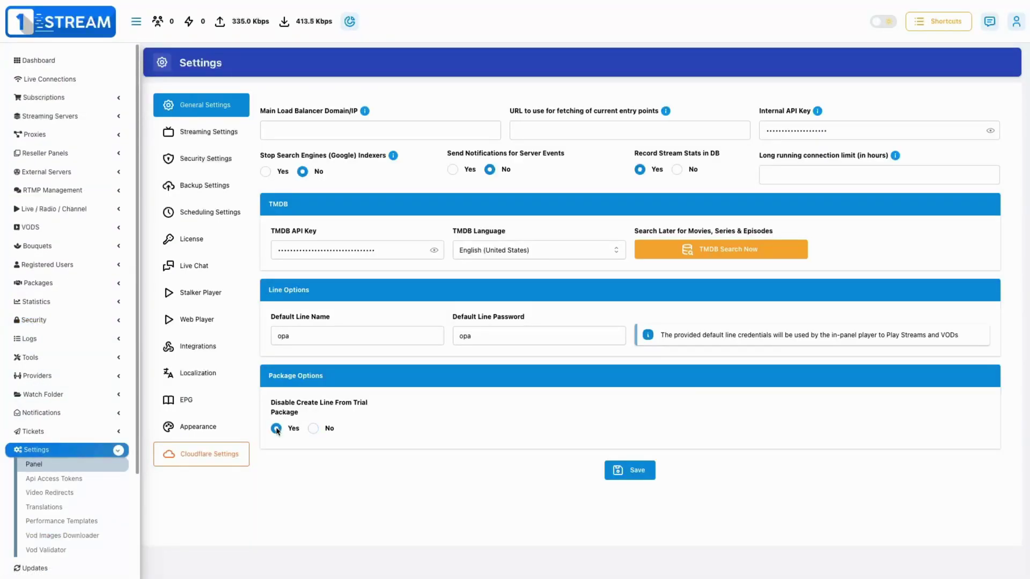
{"action": "left_click", "coordinate": [641, 473]}
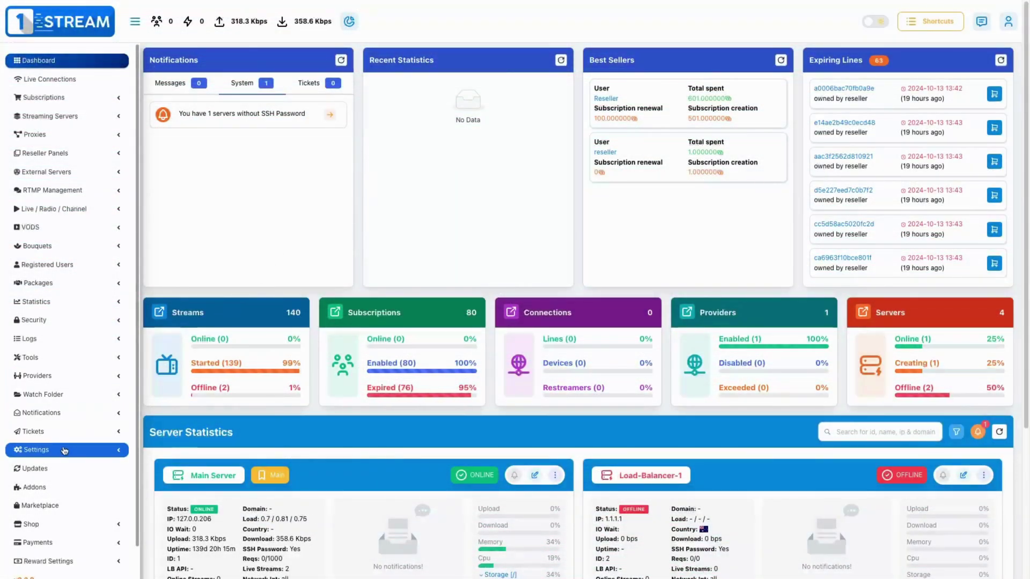
In the EPG settings, set Epg Forwards Visualization to 72, then 96 hours.
{"action": "left_click", "coordinate": [35, 448]}
{"action": "left_click", "coordinate": [201, 401]}
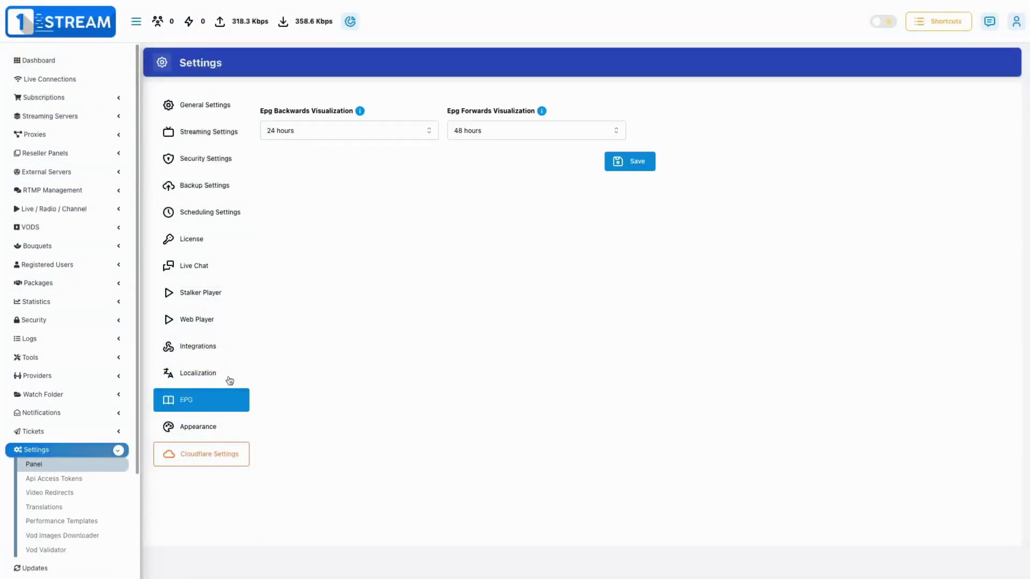
{"action": "left_click", "coordinate": [617, 132]}
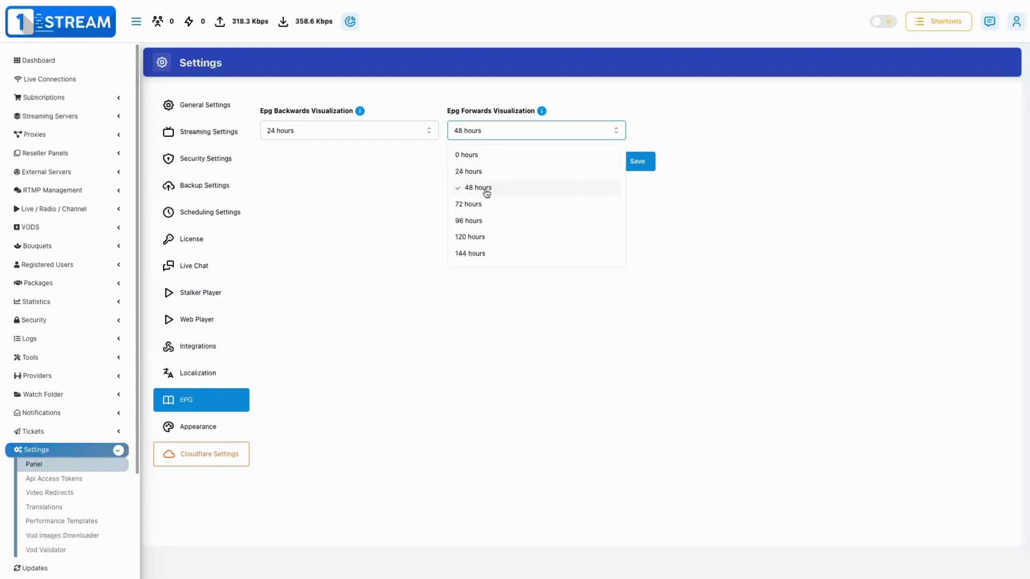
{"action": "left_click", "coordinate": [475, 205]}
{"action": "left_click", "coordinate": [611, 135]}
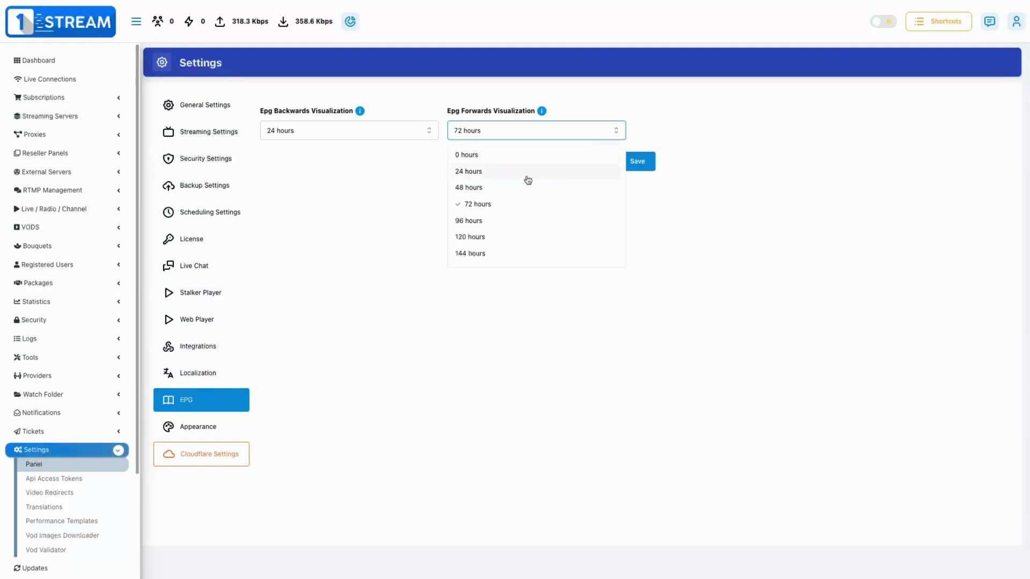
{"action": "left_click", "coordinate": [478, 222]}
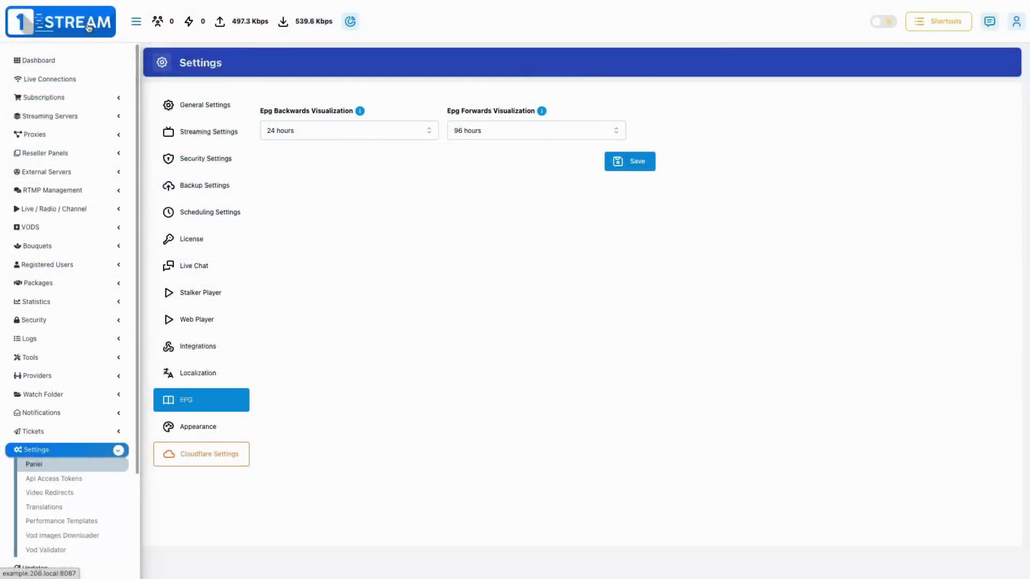
Return to the dashboard to view the Expiring Lines widget.
{"action": "left_click", "coordinate": [89, 26]}
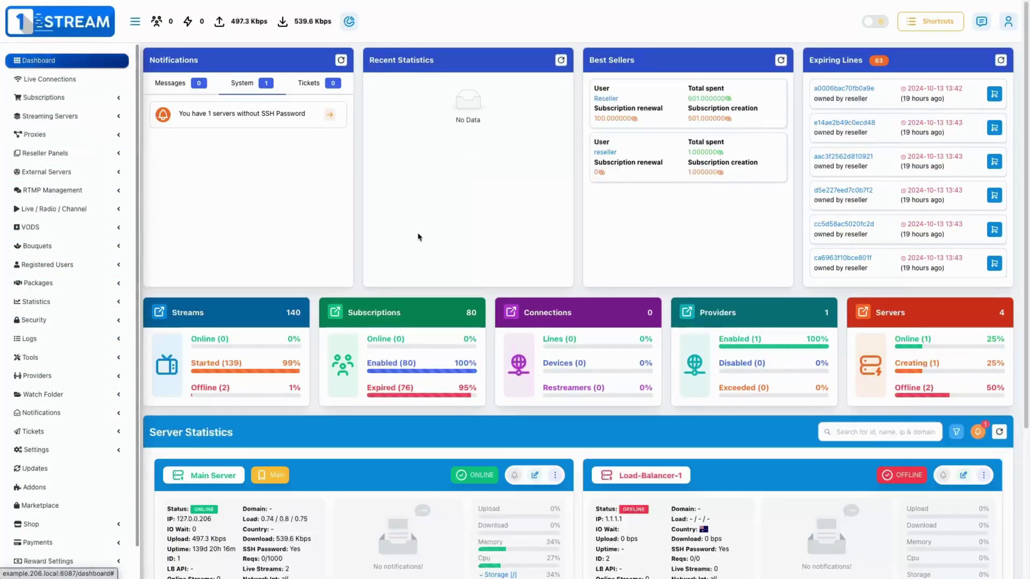
{"action": "scroll", "coordinate": [949, 136], "scroll_direction": "down", "scroll_amount": 2}
{"action": "scroll", "coordinate": [949, 135], "scroll_direction": "down", "scroll_amount": 2}
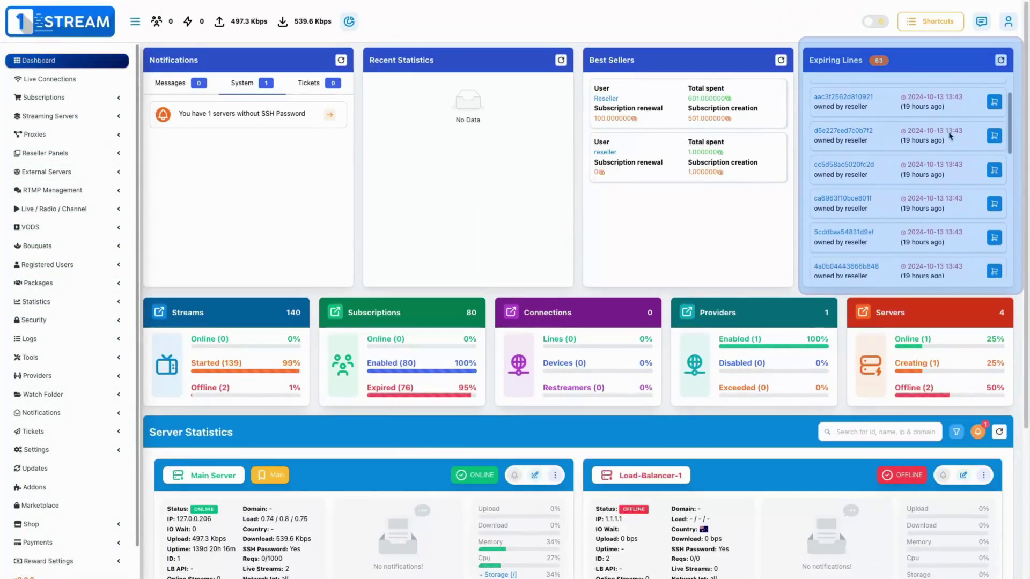
{"action": "scroll", "coordinate": [950, 136], "scroll_direction": "down", "scroll_amount": 2}
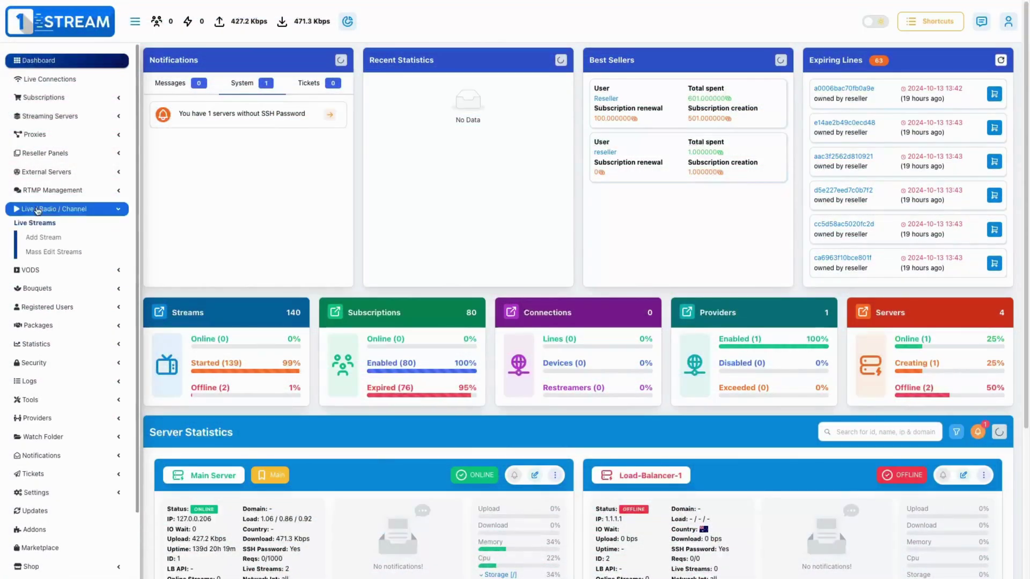
In a new stream, add all three load balancers, placing Load-Balancer-2 and -3 under Load-Balancer-1.
{"action": "left_click", "coordinate": [44, 237]}
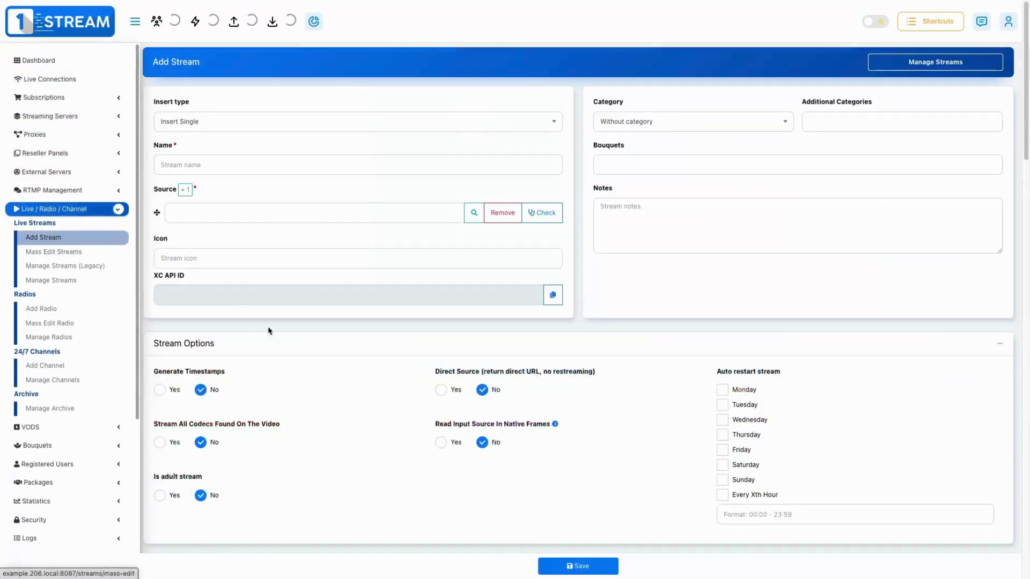
{"action": "scroll", "coordinate": [269, 330], "scroll_direction": "down", "scroll_amount": 5}
{"action": "scroll", "coordinate": [271, 334], "scroll_direction": "down", "scroll_amount": 5}
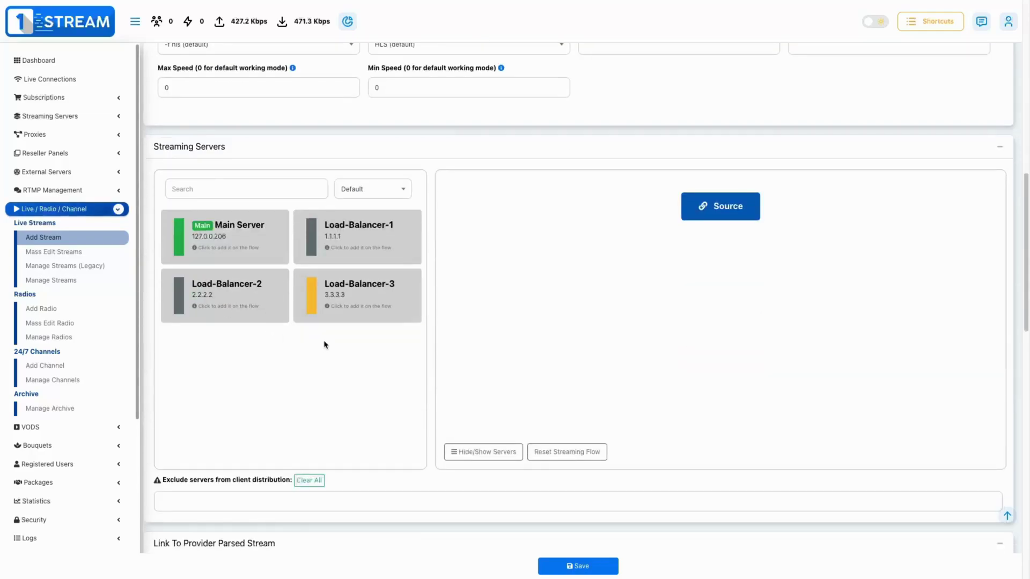
{"action": "left_click", "coordinate": [378, 234]}
{"action": "left_click", "coordinate": [381, 231]}
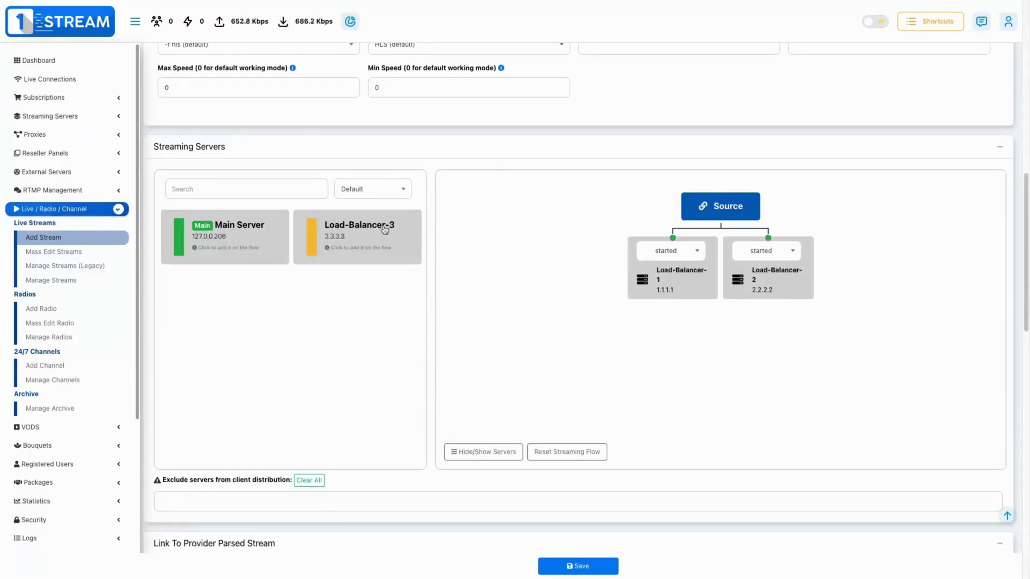
{"action": "left_click_drag", "start_coordinate": [716, 278], "coordinate": [623, 277]}
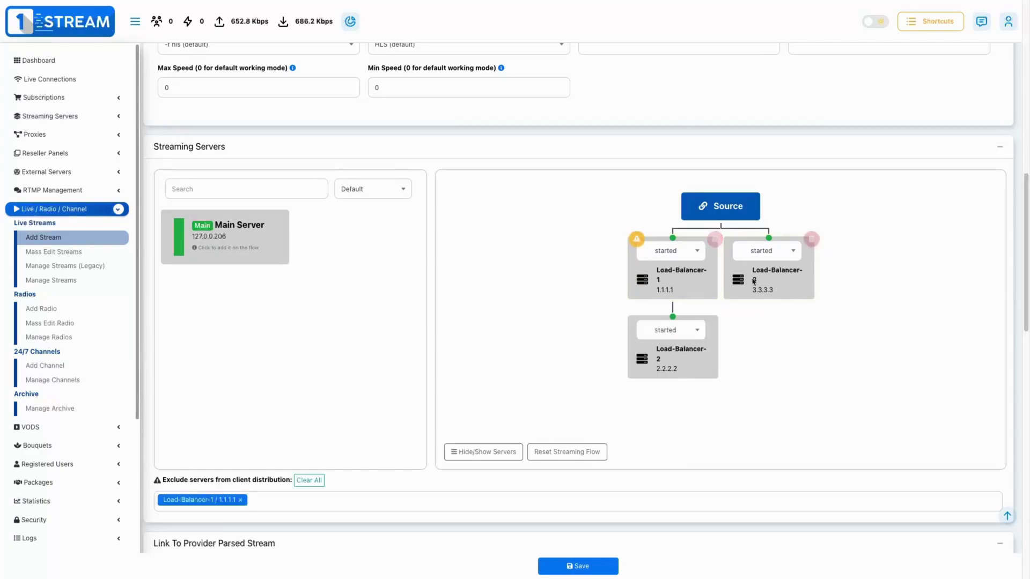
{"action": "left_click_drag", "start_coordinate": [765, 279], "coordinate": [671, 277]}
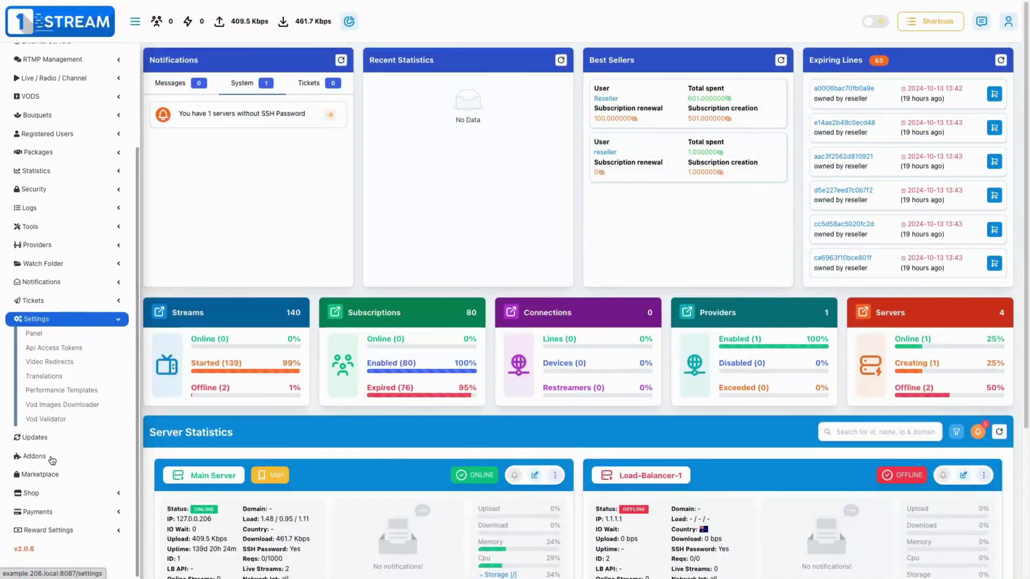
Bring up the panel's Streaming Settings to review the VOD, HLS and FFmpeg options.
{"action": "left_click", "coordinate": [34, 464]}
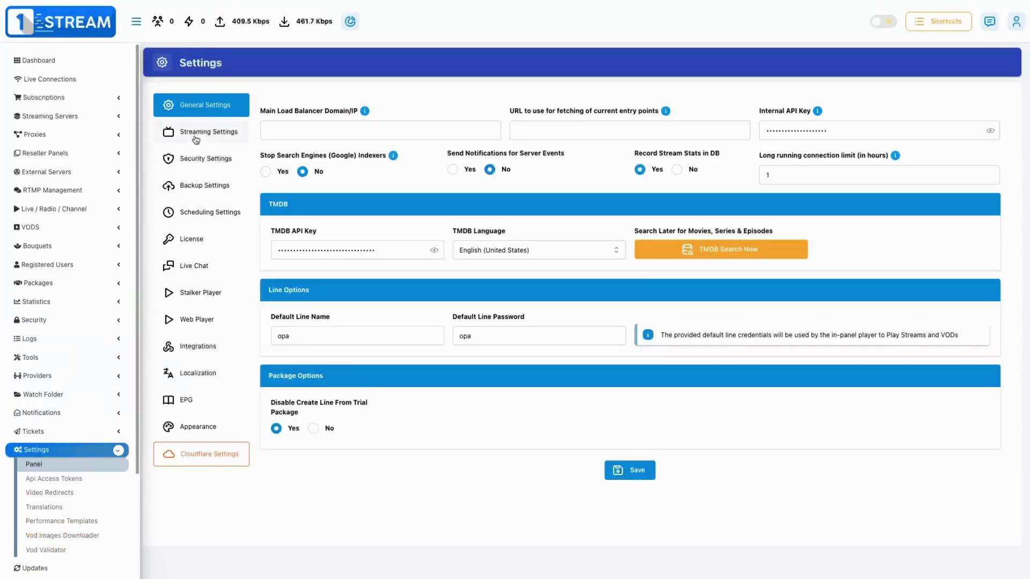
{"action": "left_click", "coordinate": [208, 131]}
{"action": "scroll", "coordinate": [325, 205], "scroll_direction": "down", "scroll_amount": 5}
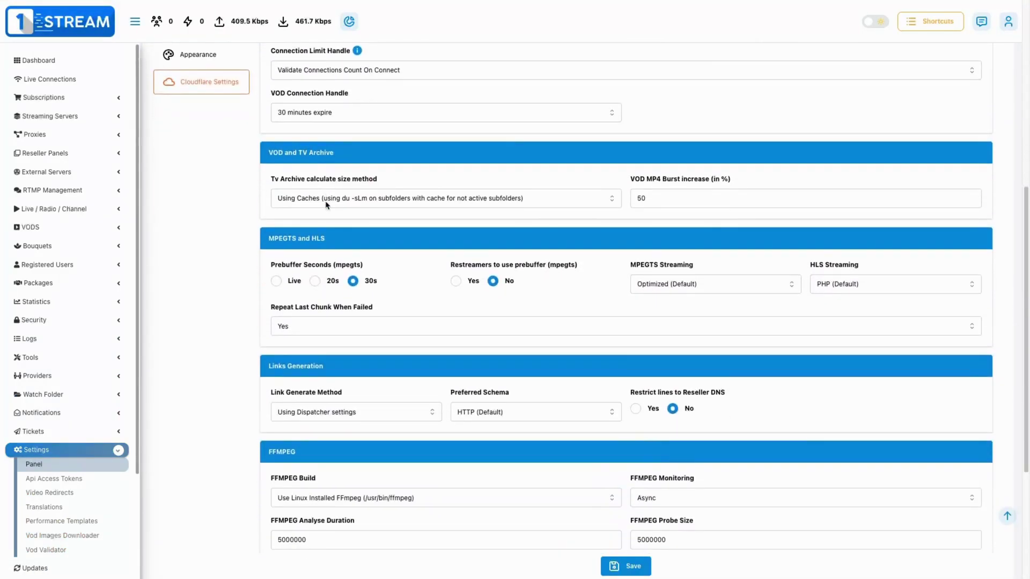
{"action": "scroll", "coordinate": [326, 205], "scroll_direction": "down", "scroll_amount": 5}
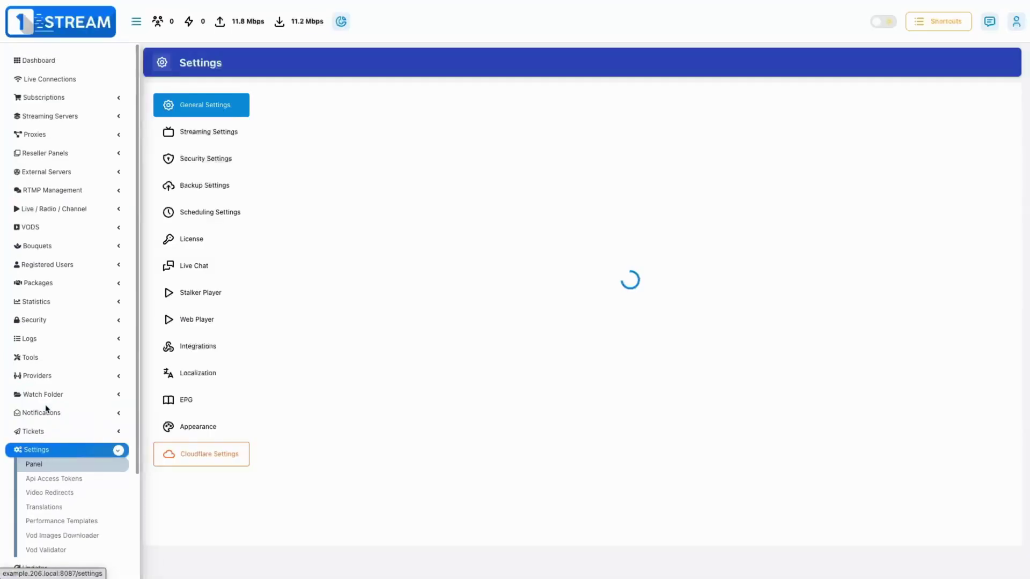
Save the XC API integration settings, allowing duplicate content across multiple categories.
{"action": "left_click", "coordinate": [197, 346]}
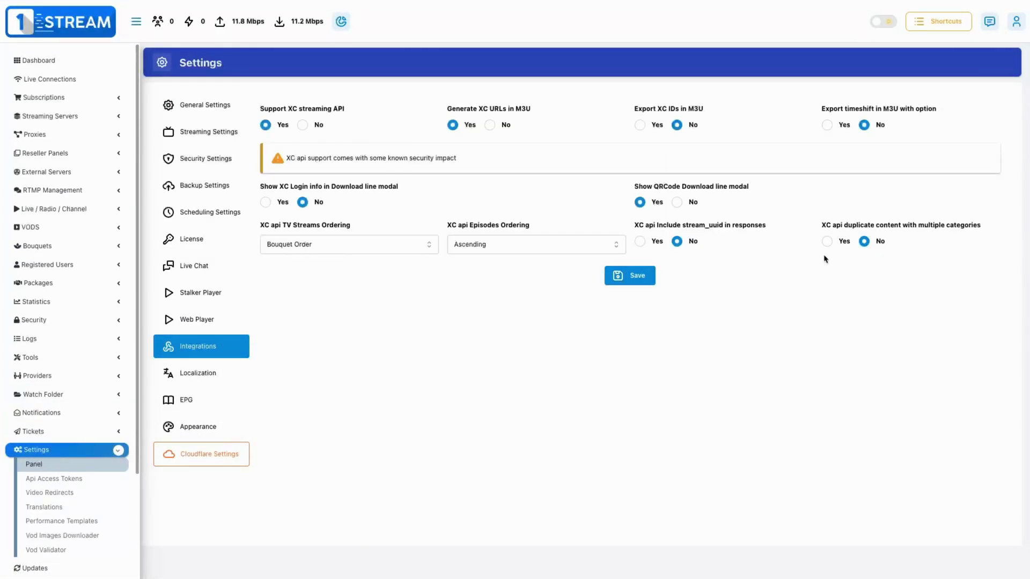
{"action": "left_click", "coordinate": [629, 275]}
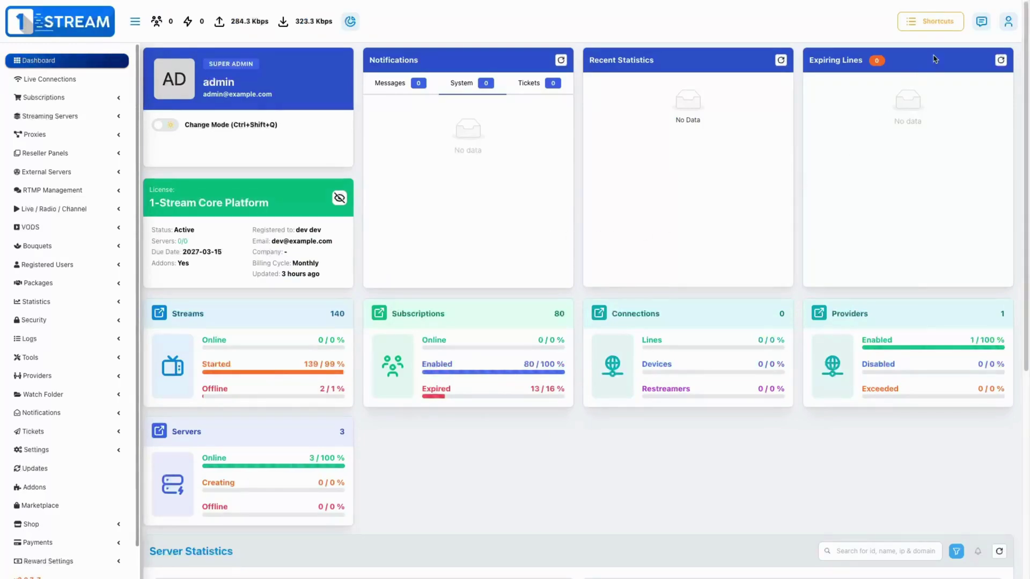
Expand the admin profile's Language list to see German, Spanish, French and more.
{"action": "left_click", "coordinate": [1005, 22]}
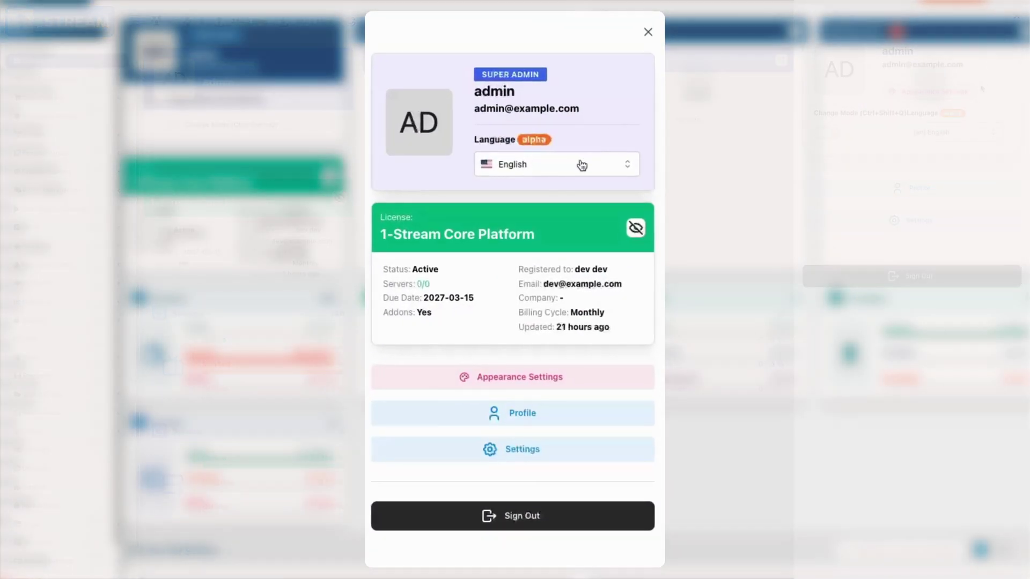
{"action": "left_click", "coordinate": [581, 165]}
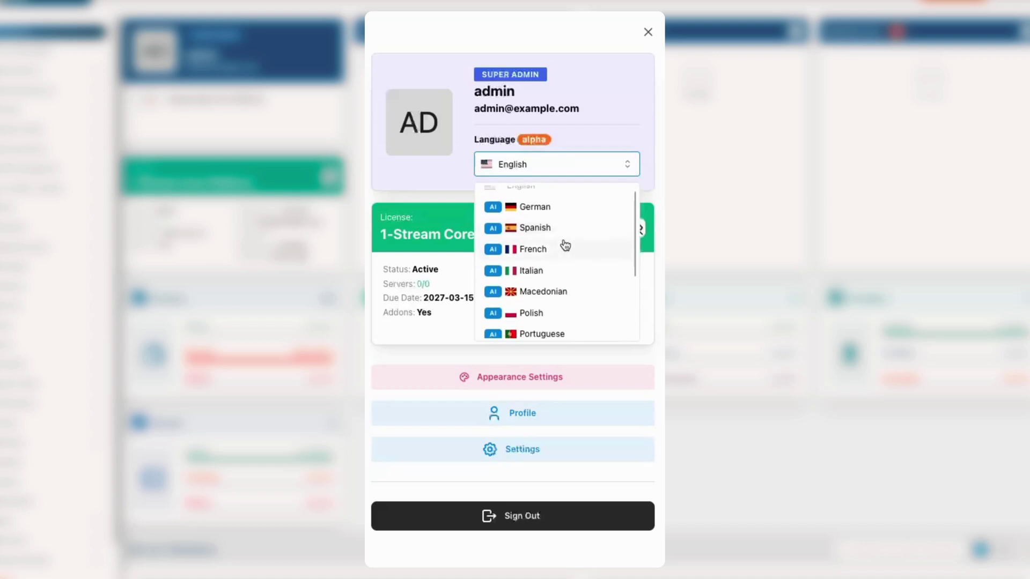
{"action": "scroll", "coordinate": [564, 245], "scroll_direction": "down", "scroll_amount": 1}
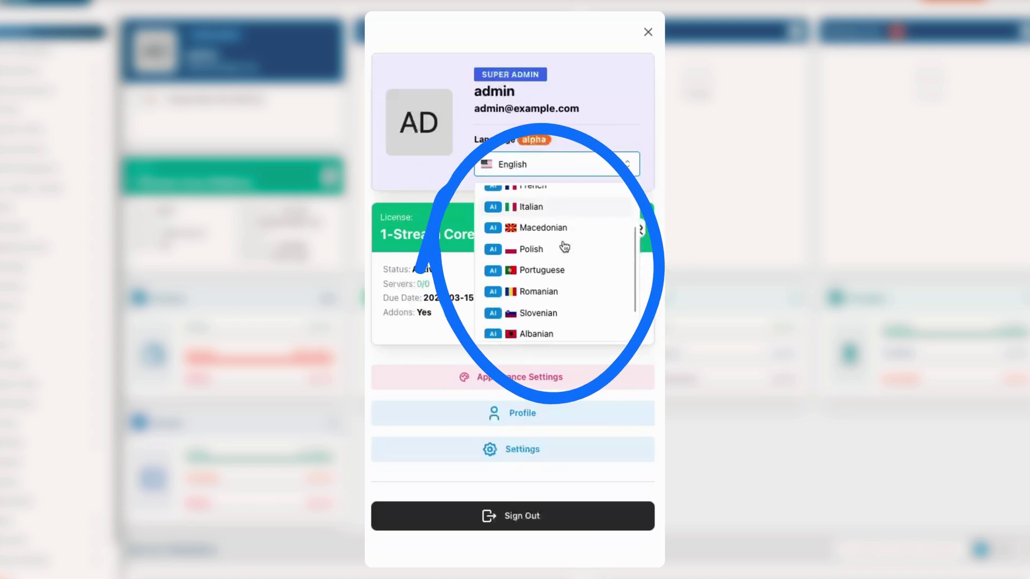